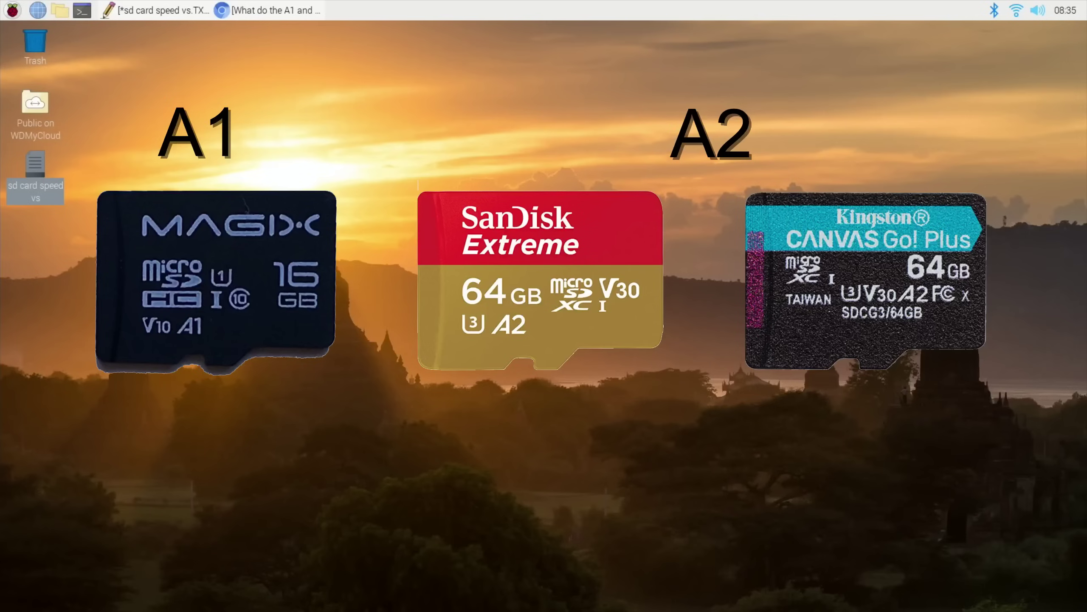
- Clear the browser away and bring the SD card speed notes back to the front
{"action": "left_click", "coordinate": [252, 9]}
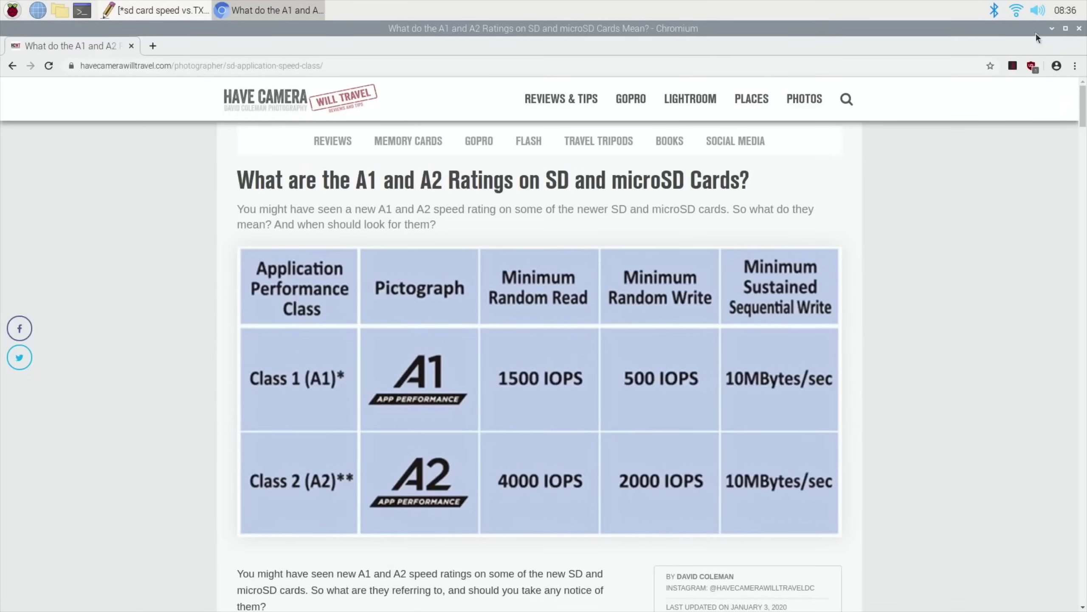
{"action": "left_click", "coordinate": [1052, 28]}
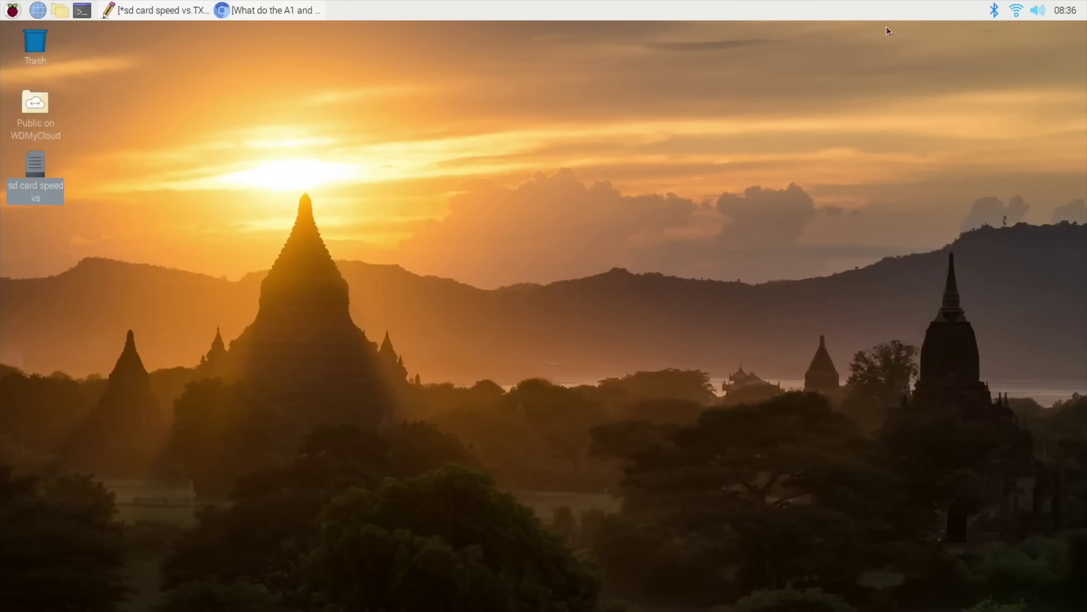
{"action": "left_click", "coordinate": [159, 11]}
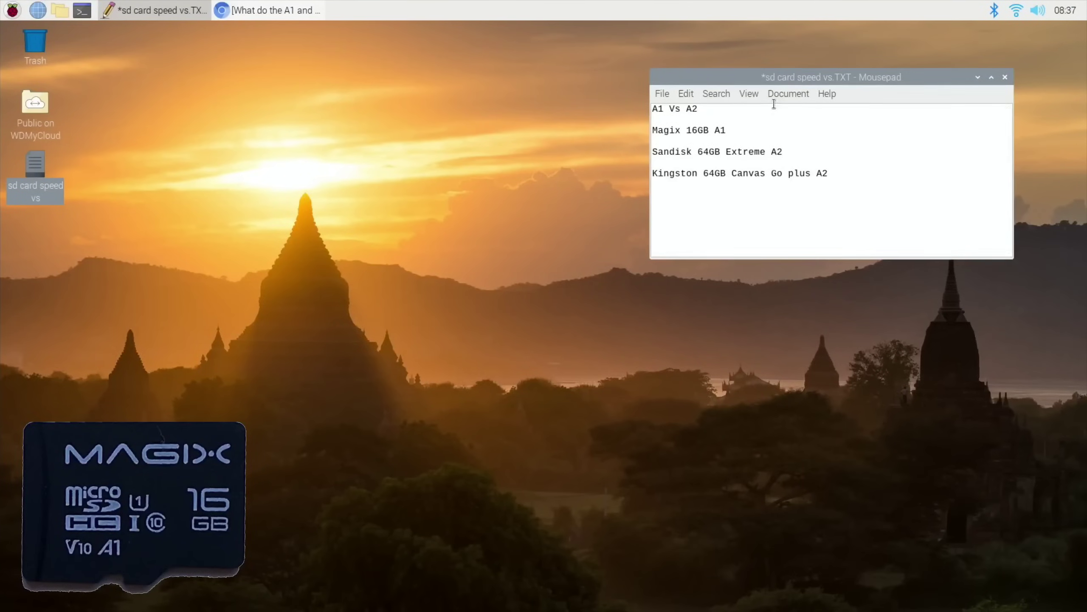
- Launch Raspberry Pi Diagnostics from Accessories and run the SD Card Speed Test on the Magix 16GB A1 card
{"action": "left_click", "coordinate": [16, 14]}
{"action": "mouse_move", "coordinate": [55, 114]}
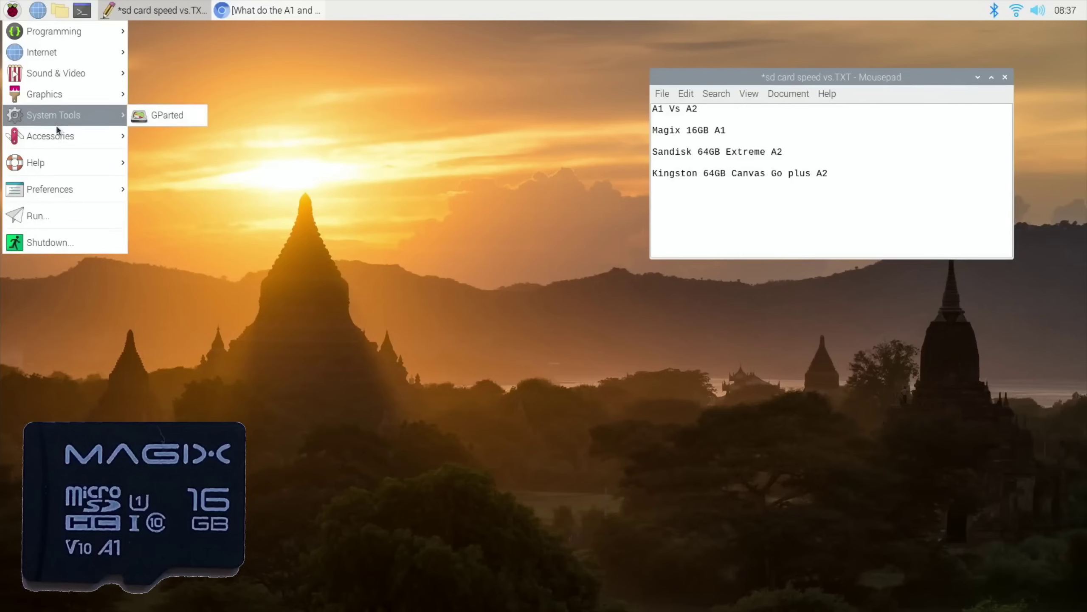
{"action": "mouse_move", "coordinate": [58, 133]}
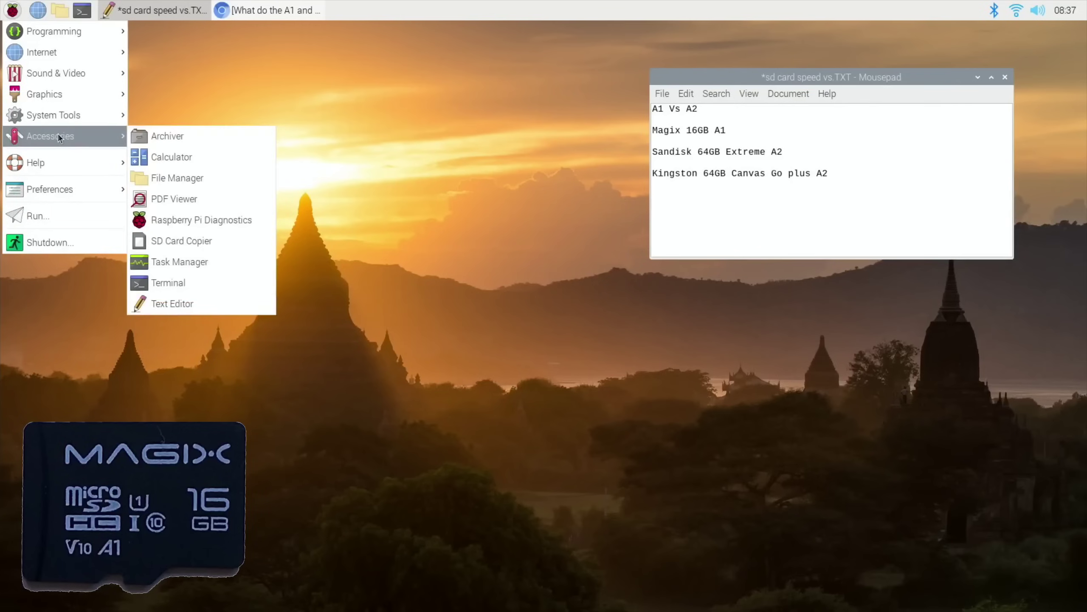
{"action": "left_click", "coordinate": [216, 224]}
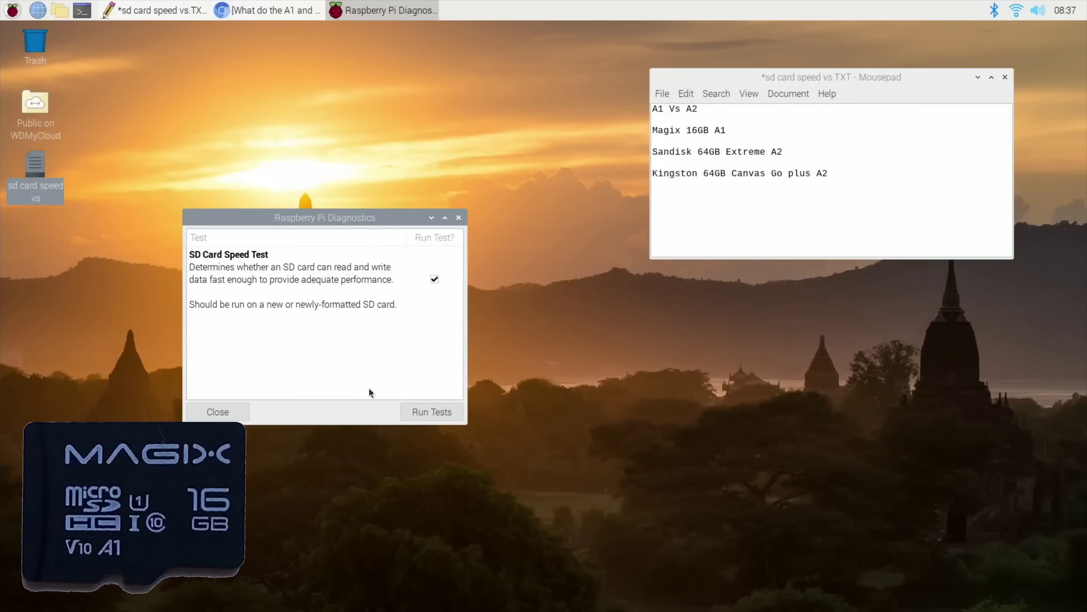
{"action": "left_click", "coordinate": [418, 411]}
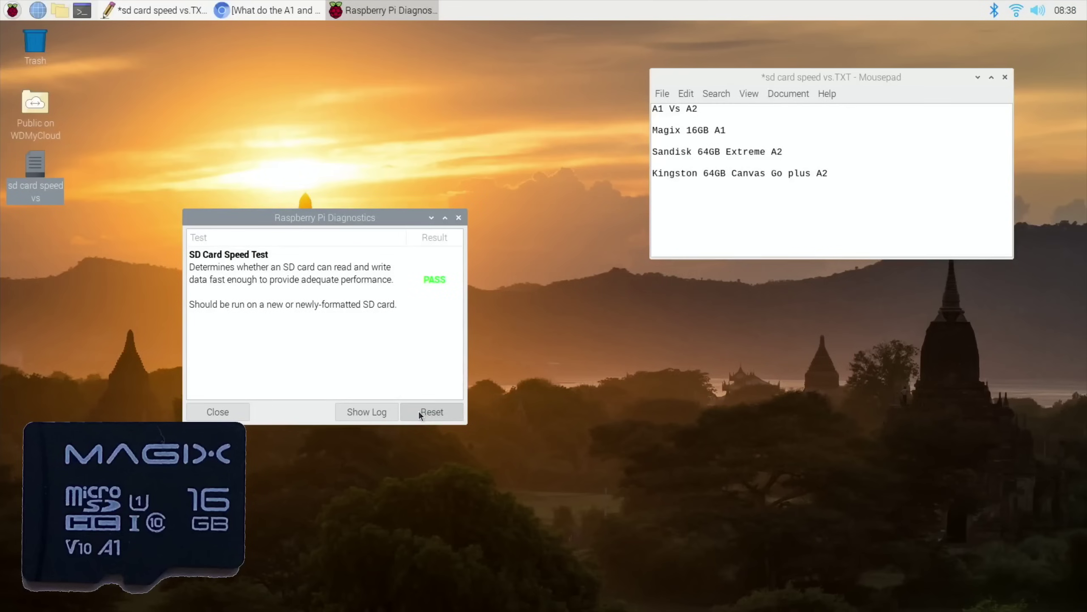
- Copy the four speed-test result lines from the diagnostics log
{"action": "left_click", "coordinate": [367, 411]}
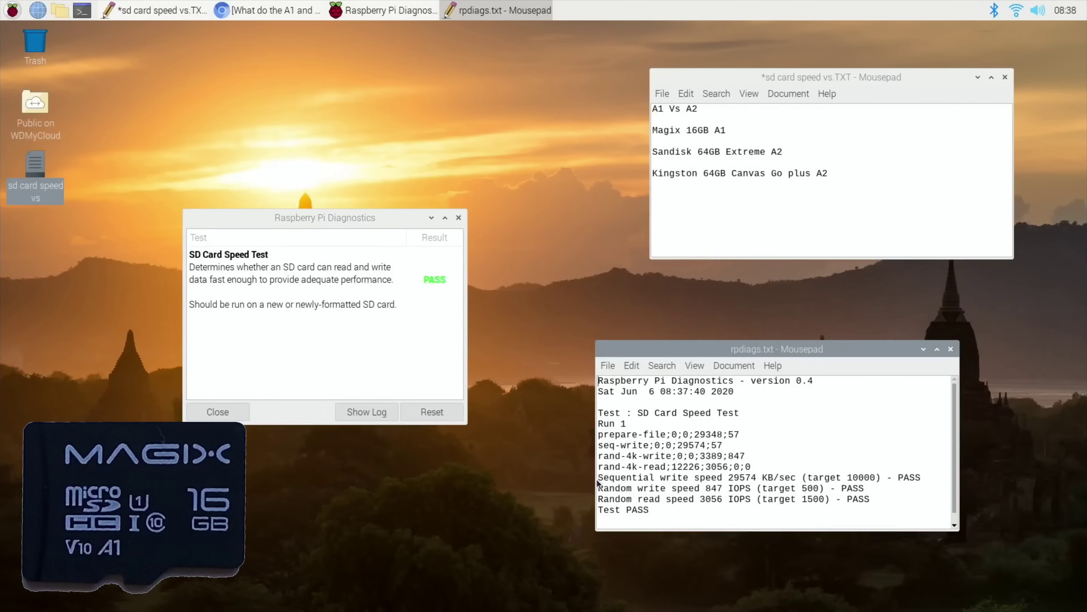
{"action": "left_click_drag", "start_coordinate": [598, 475], "coordinate": [662, 510]}
{"action": "right_click", "coordinate": [653, 499]}
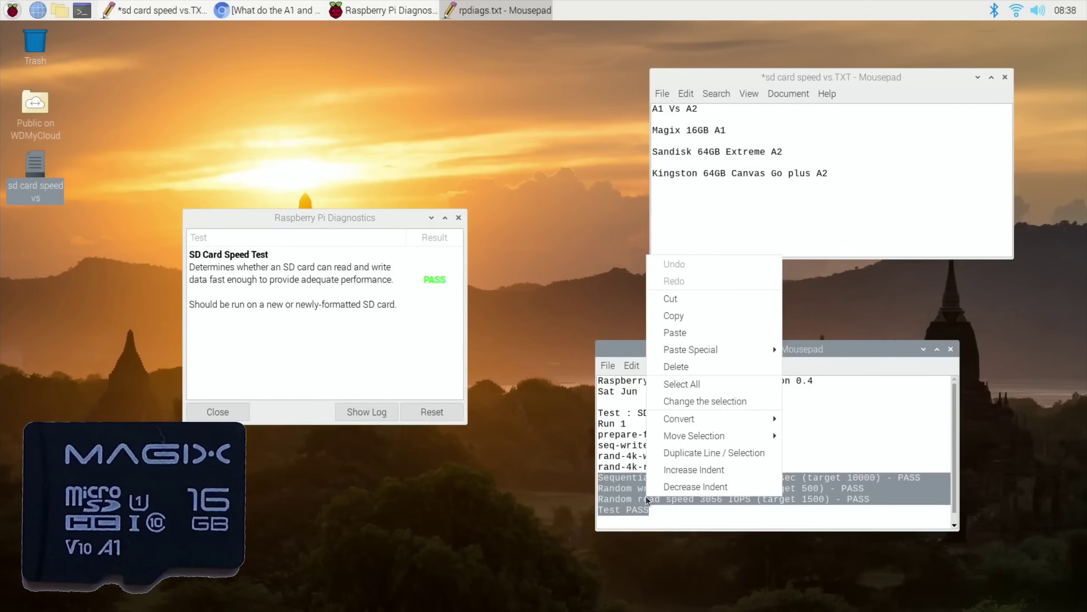
{"action": "left_click", "coordinate": [657, 318]}
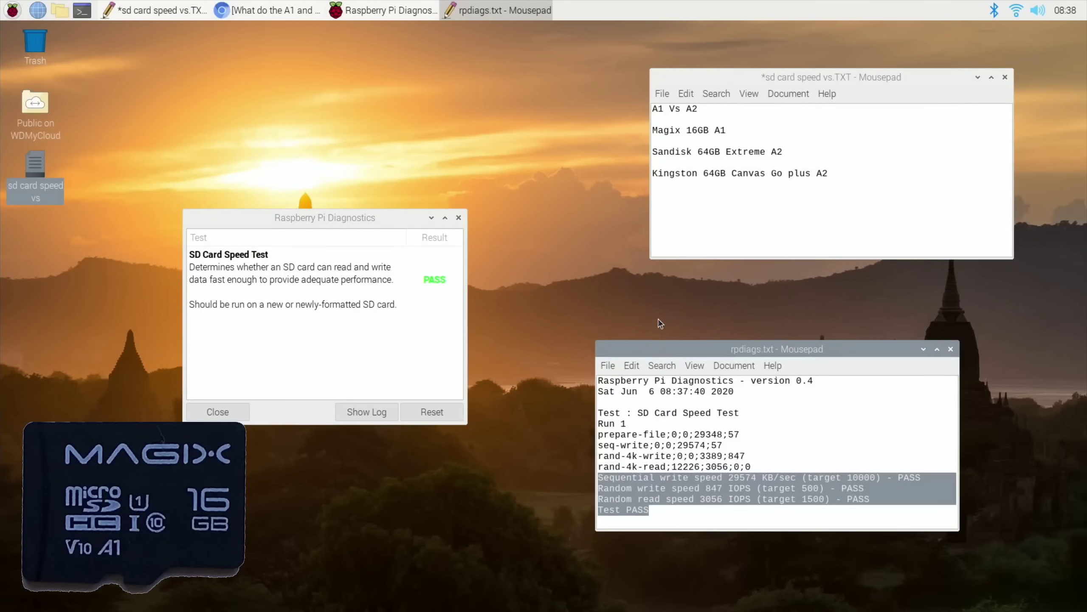
- Paste the results (29574 KB/sec write, 847 and 3056 IOPS, Test PASS) under 'Magix 16GB A1'
{"action": "left_click", "coordinate": [730, 130]}
{"action": "key", "text": "Return"}
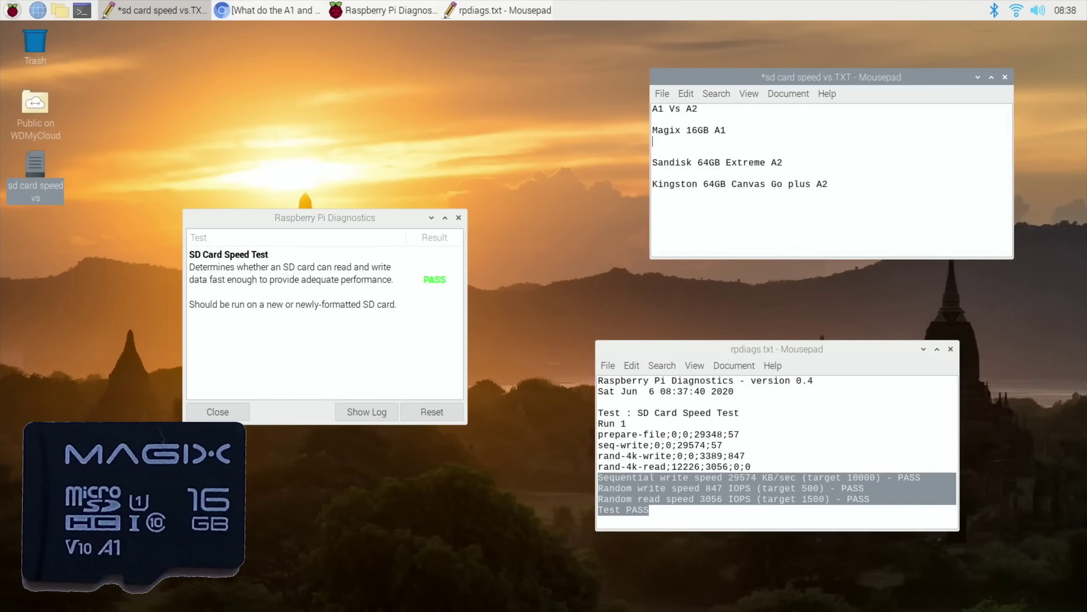
{"action": "right_click", "coordinate": [675, 145]}
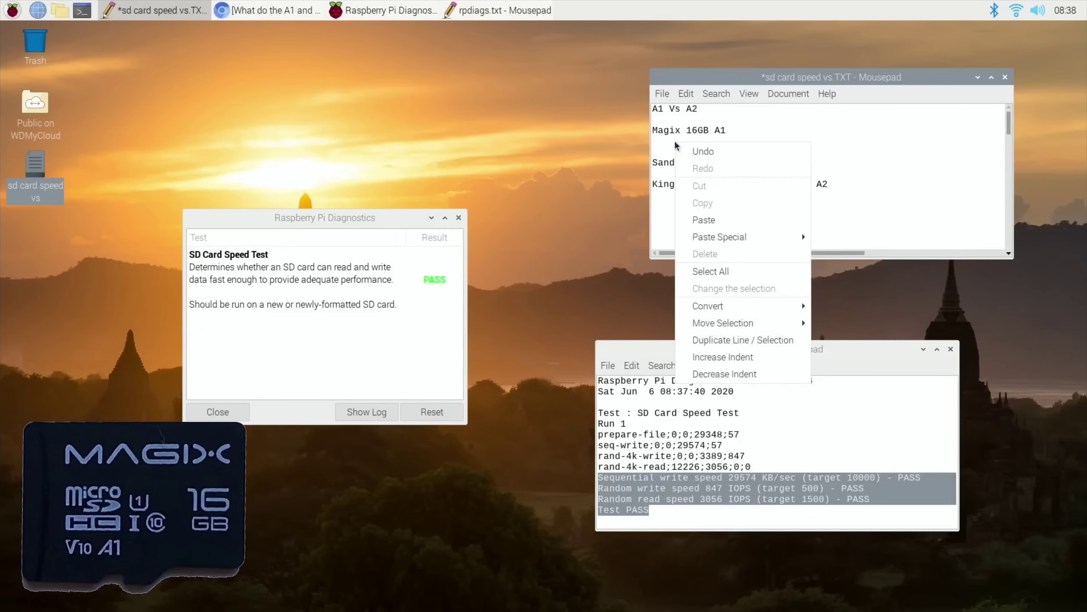
{"action": "left_click", "coordinate": [703, 220]}
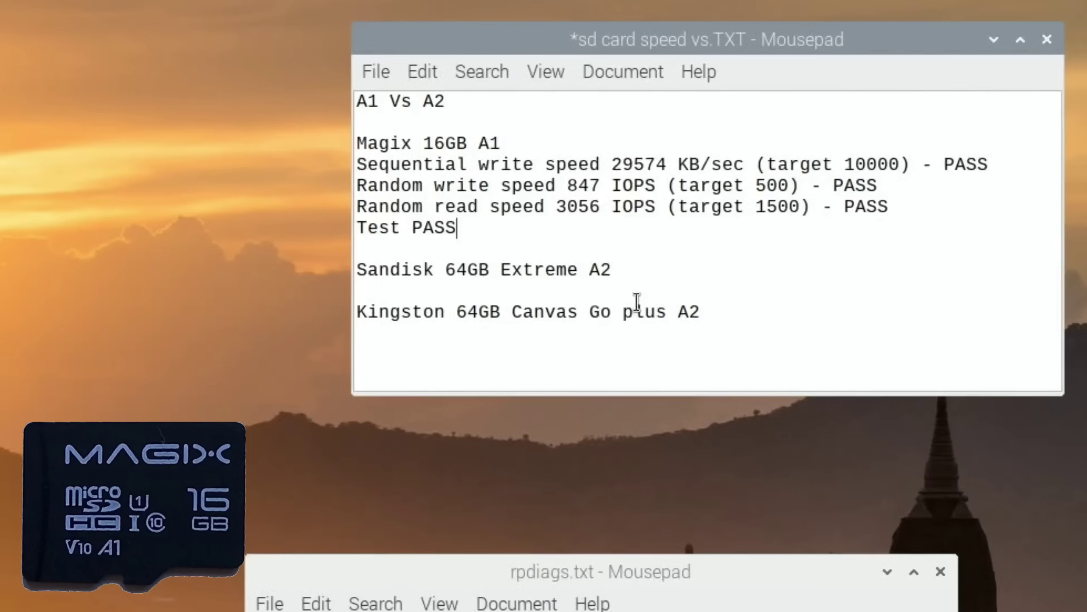
{"action": "left_click", "coordinate": [662, 94]}
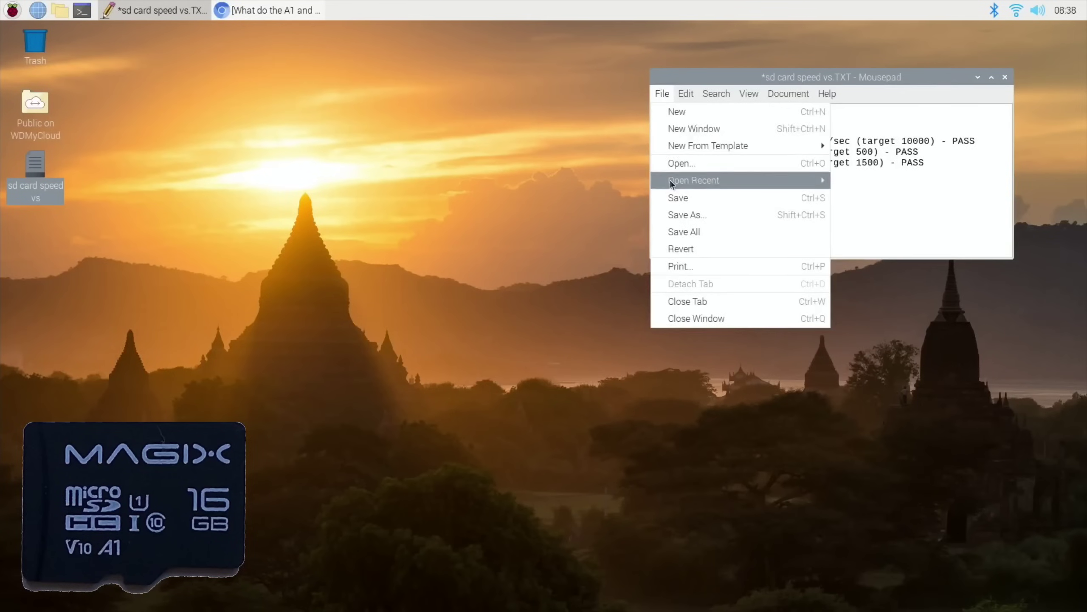
- Save the notes file and shut down the Pi to swap SD cards
{"action": "left_click", "coordinate": [660, 197]}
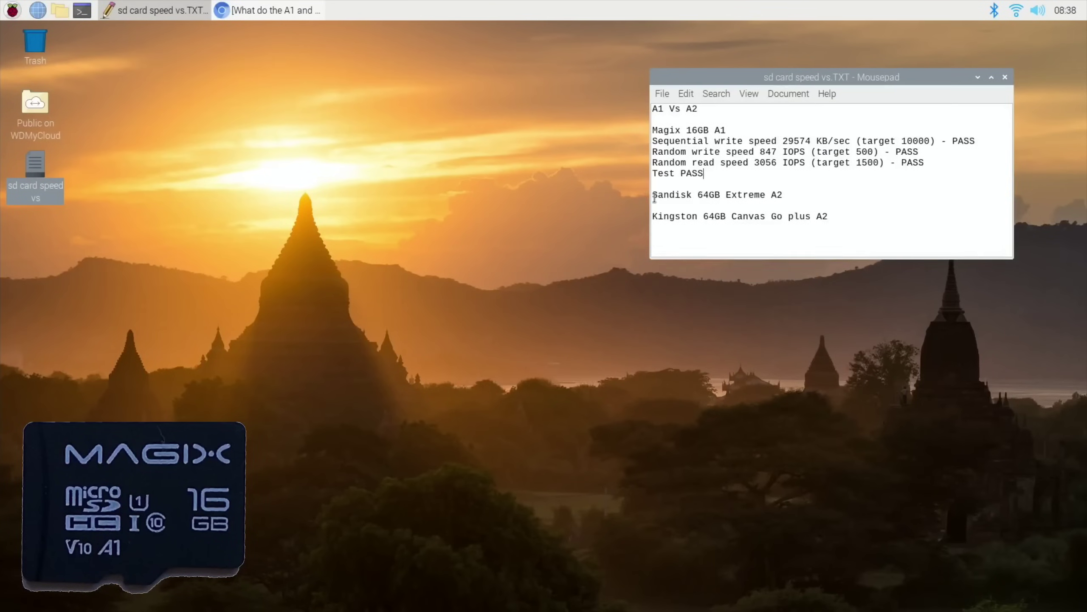
{"action": "left_click", "coordinate": [12, 9]}
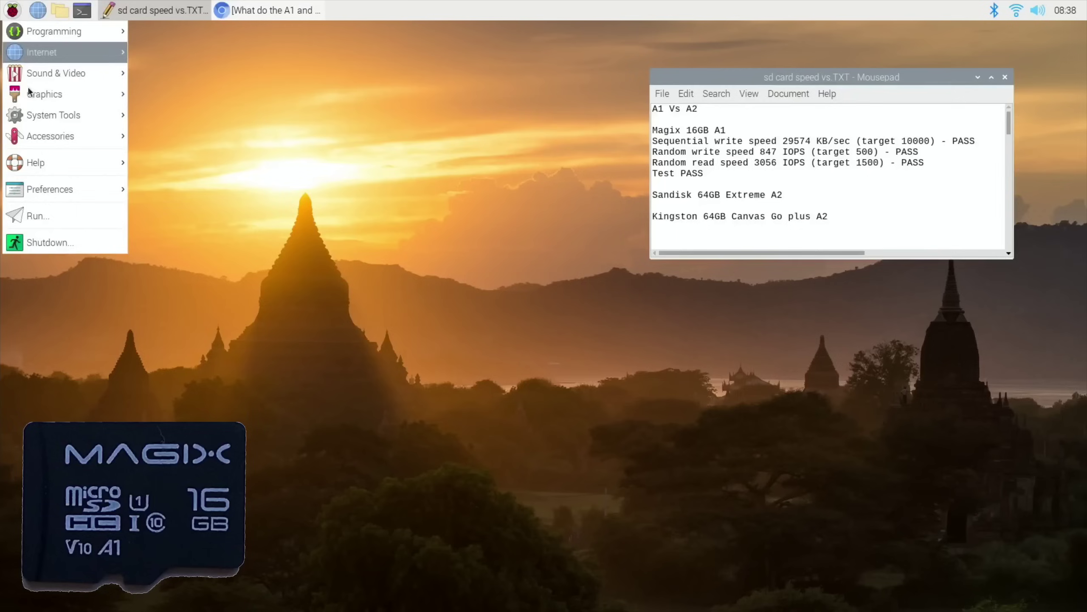
{"action": "left_click", "coordinate": [28, 243]}
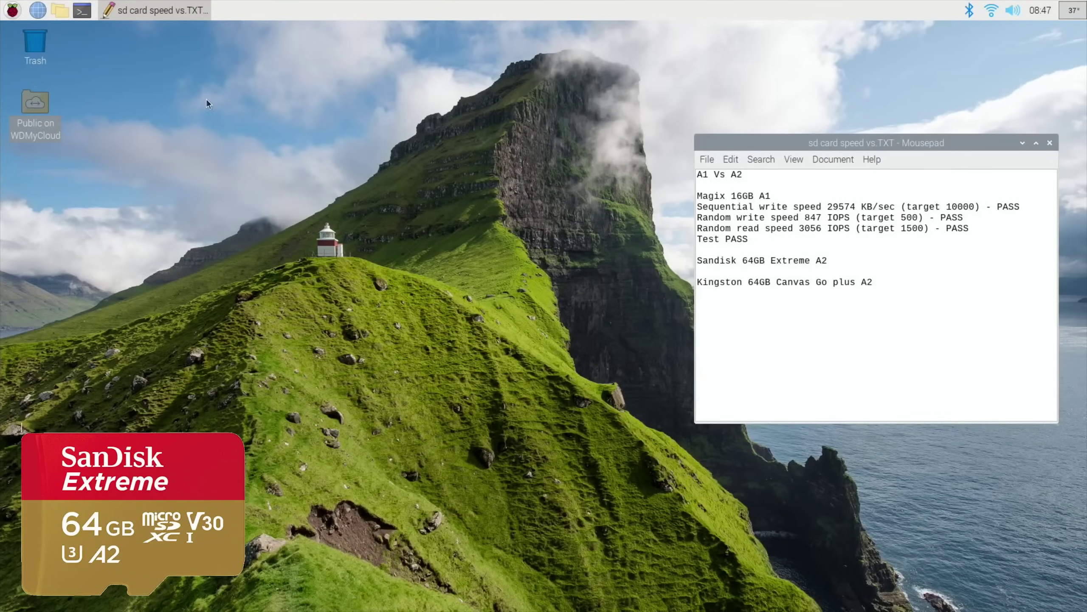
- Reopen Raspberry Pi Diagnostics and rerun the SD Card Speed Test on the SanDisk 64GB Extreme A2 card
{"action": "left_click", "coordinate": [11, 12]}
{"action": "mouse_move", "coordinate": [40, 114]}
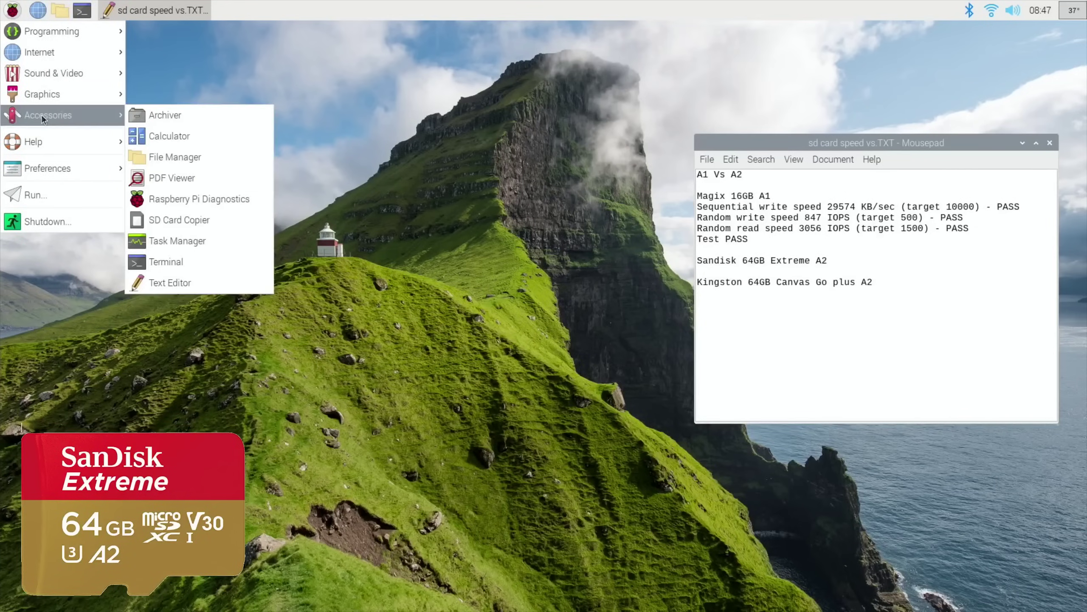
{"action": "left_click", "coordinate": [181, 194]}
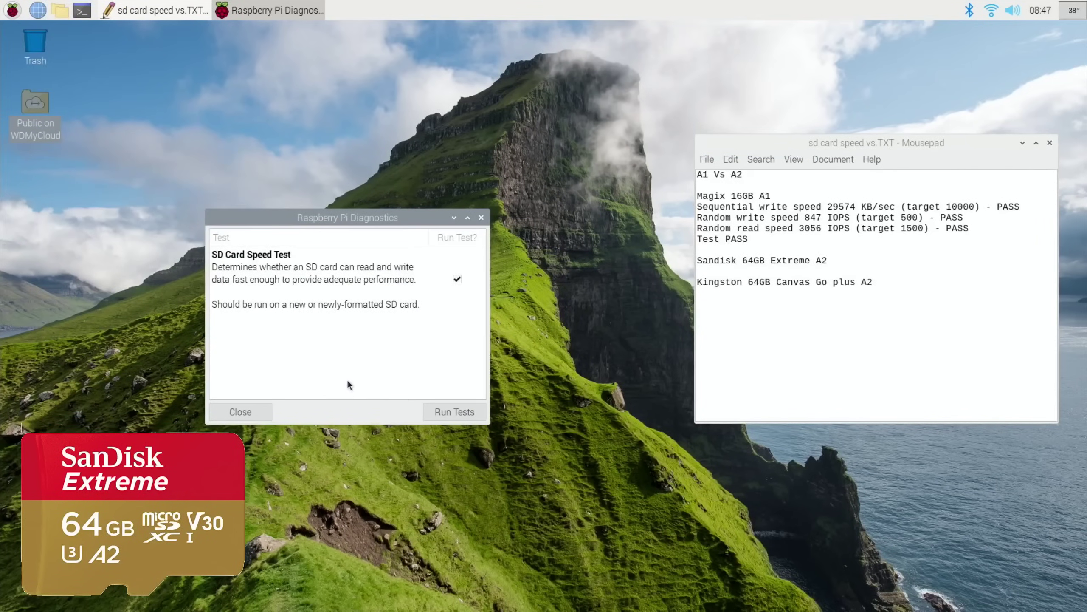
{"action": "left_click", "coordinate": [444, 412]}
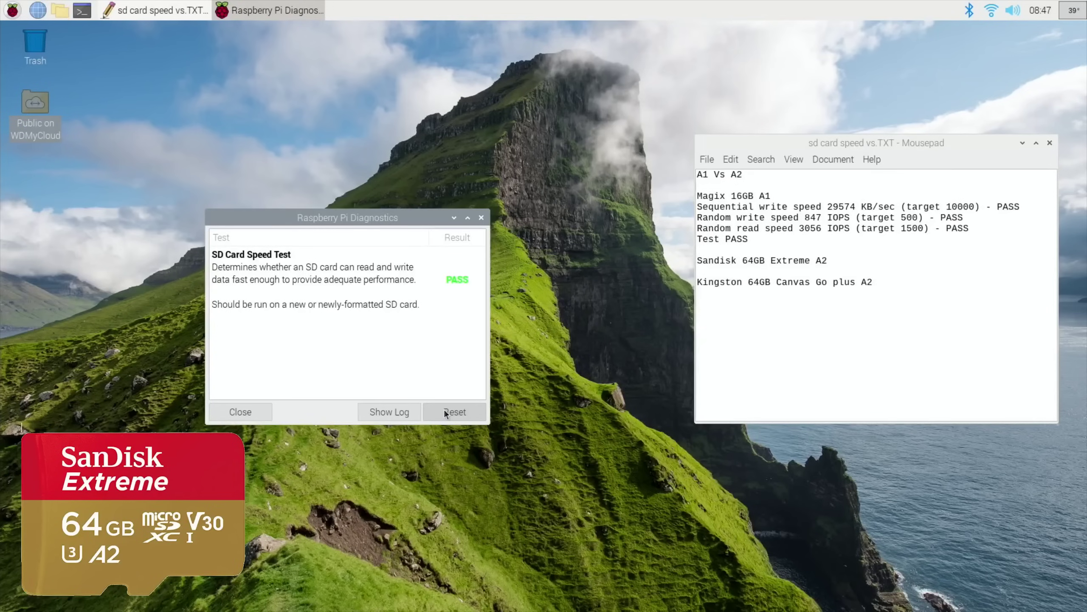
- Copy the four speed result lines from the new test log
{"action": "left_click", "coordinate": [393, 412]}
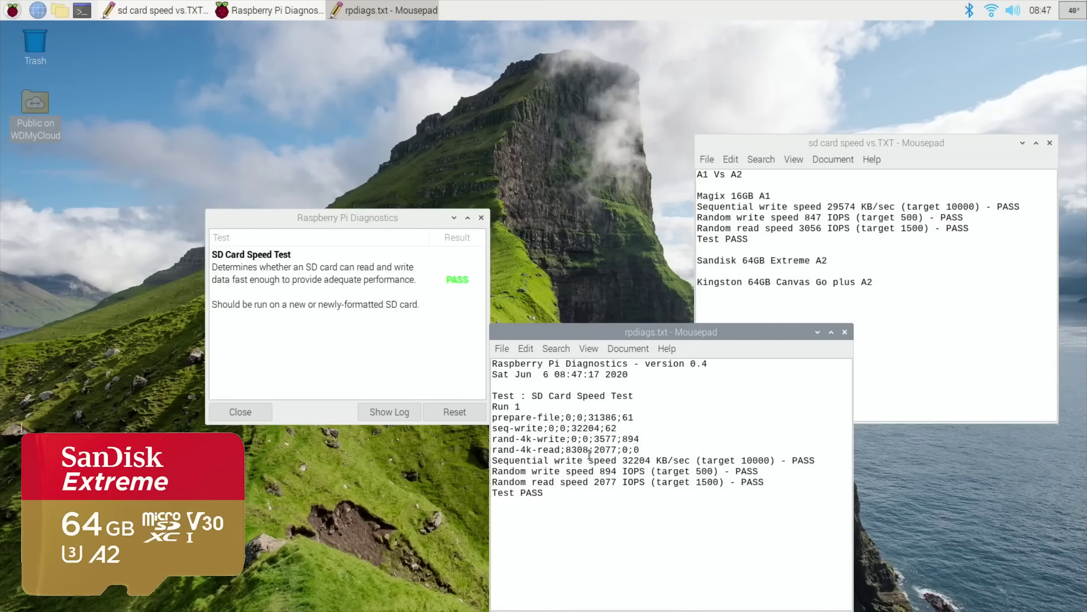
{"action": "left_click_drag", "start_coordinate": [492, 461], "coordinate": [647, 495]}
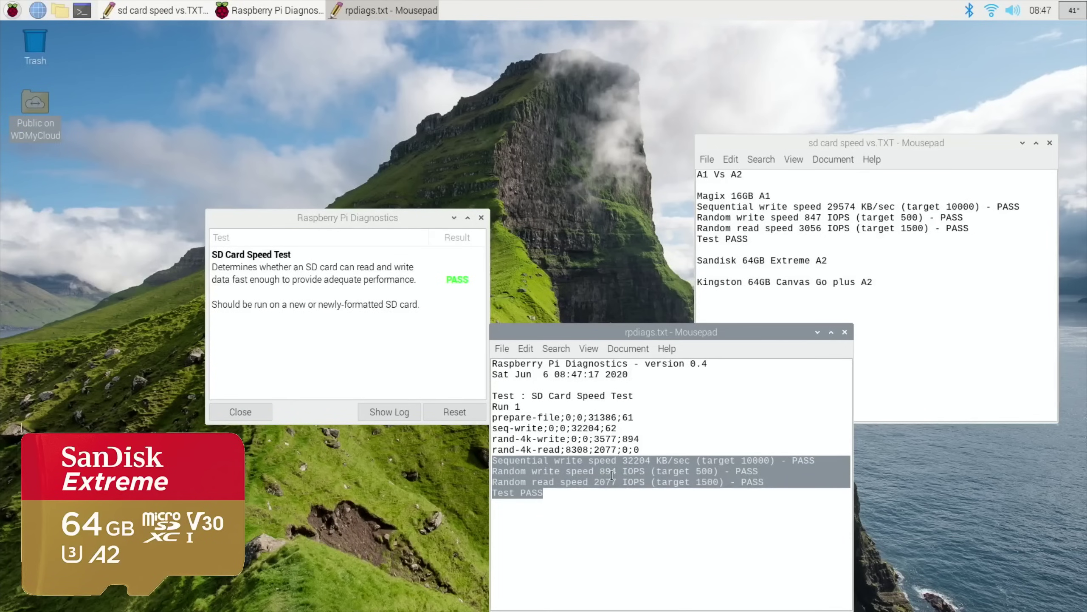
{"action": "right_click", "coordinate": [613, 479]}
{"action": "left_click", "coordinate": [650, 298]}
- Paste the results (32204 KB/sec write, 894 and 2077 IOPS, Test PASS) under 'Sandisk 64GB Extreme A2'
{"action": "left_click", "coordinate": [834, 260]}
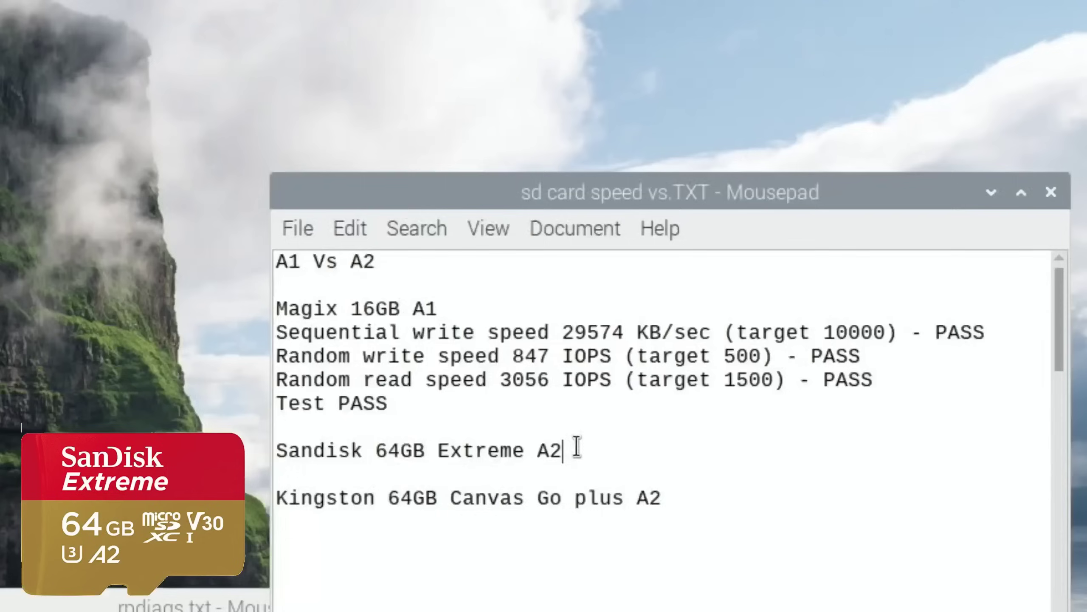
{"action": "key", "text": "Return"}
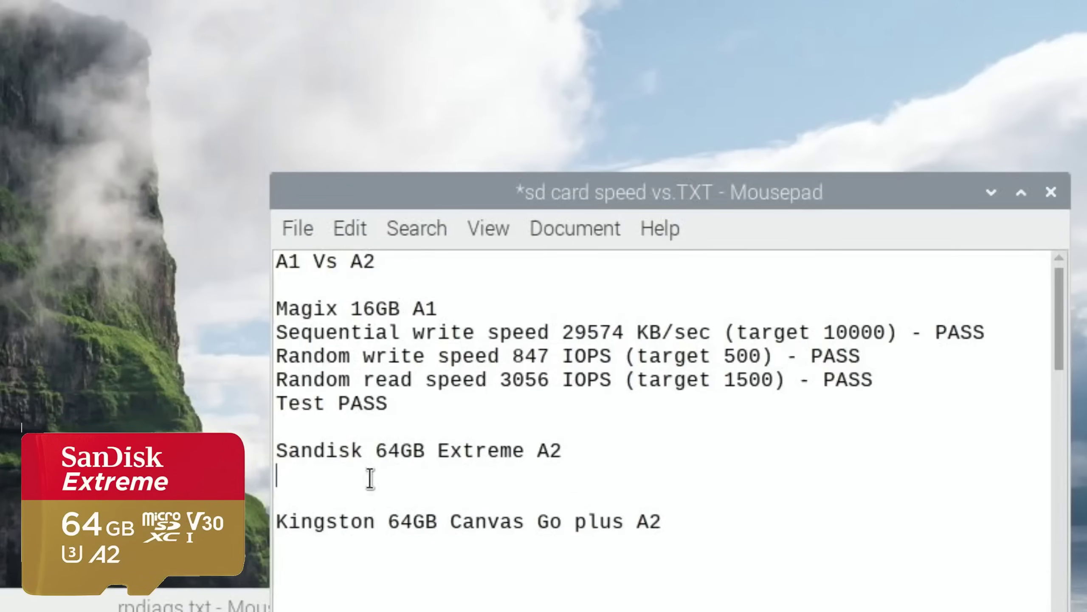
{"action": "right_click", "coordinate": [300, 478]}
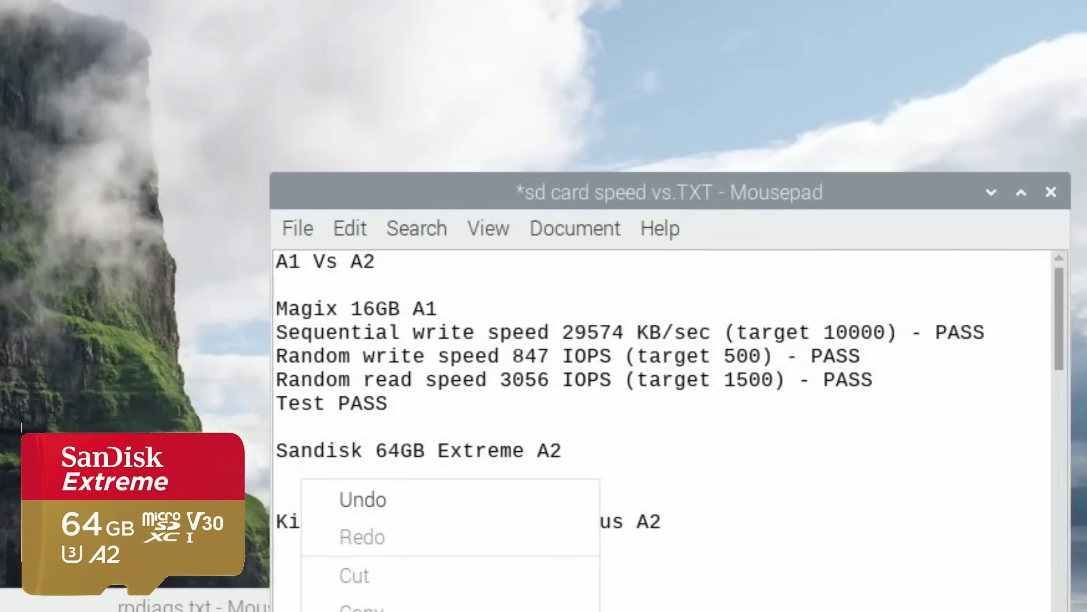
{"action": "left_click", "coordinate": [376, 611]}
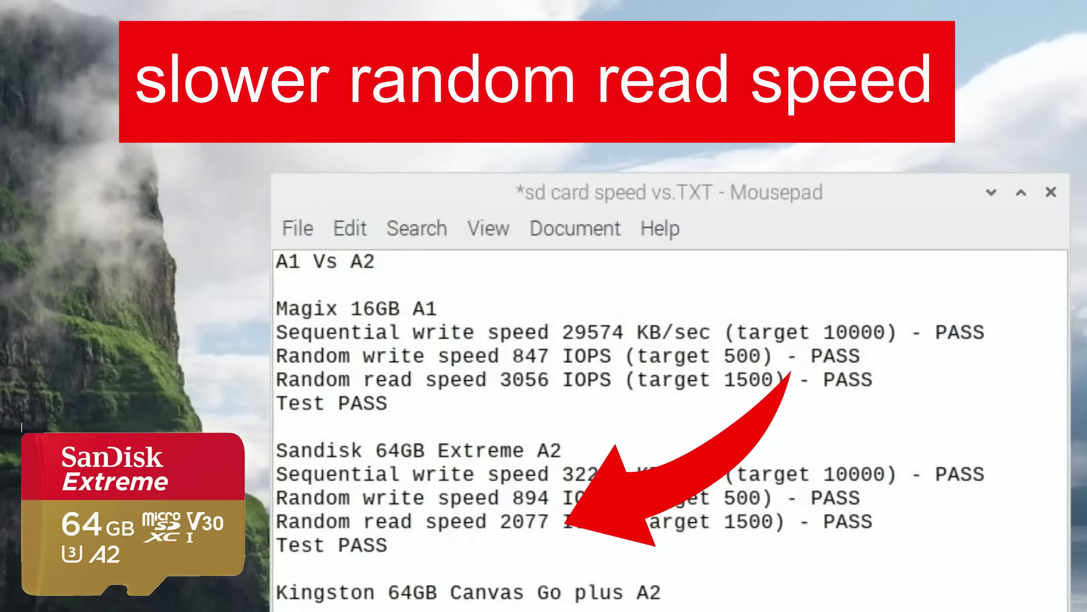
{"action": "left_click", "coordinate": [389, 547]}
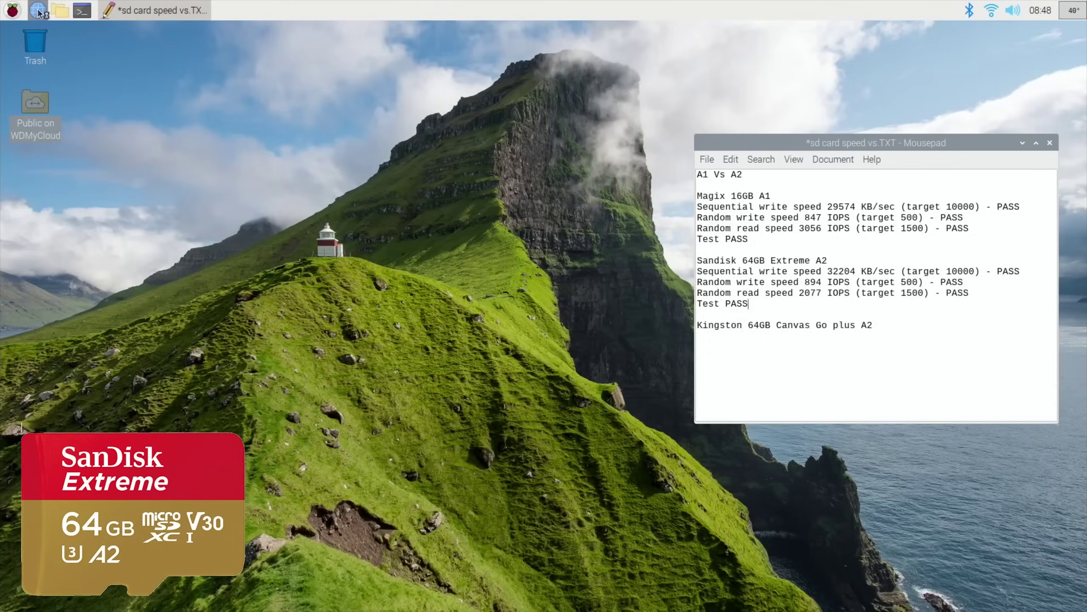
- Open a new Chromium window and search for 'sd a1 vs a2'
{"action": "left_click", "coordinate": [38, 10]}
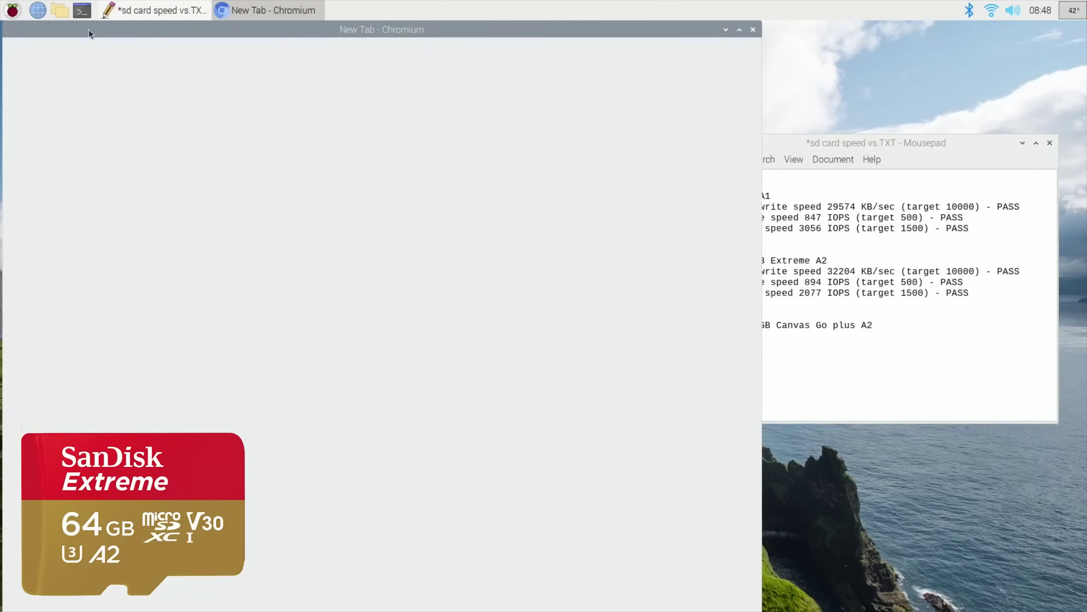
{"action": "type", "text": "sd"}
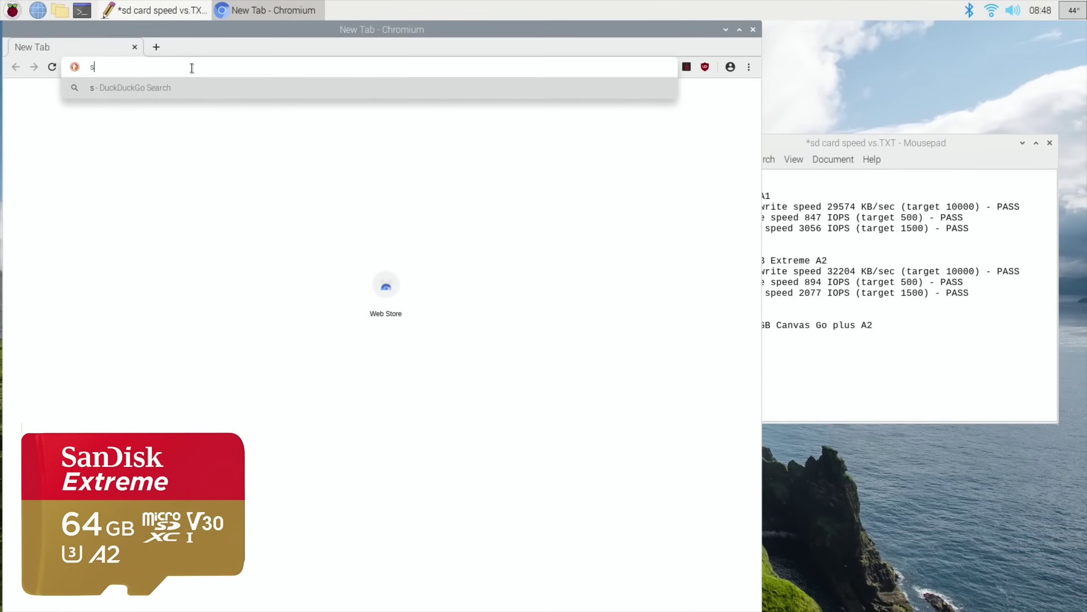
{"action": "type", "text": " a1 vs a2"}
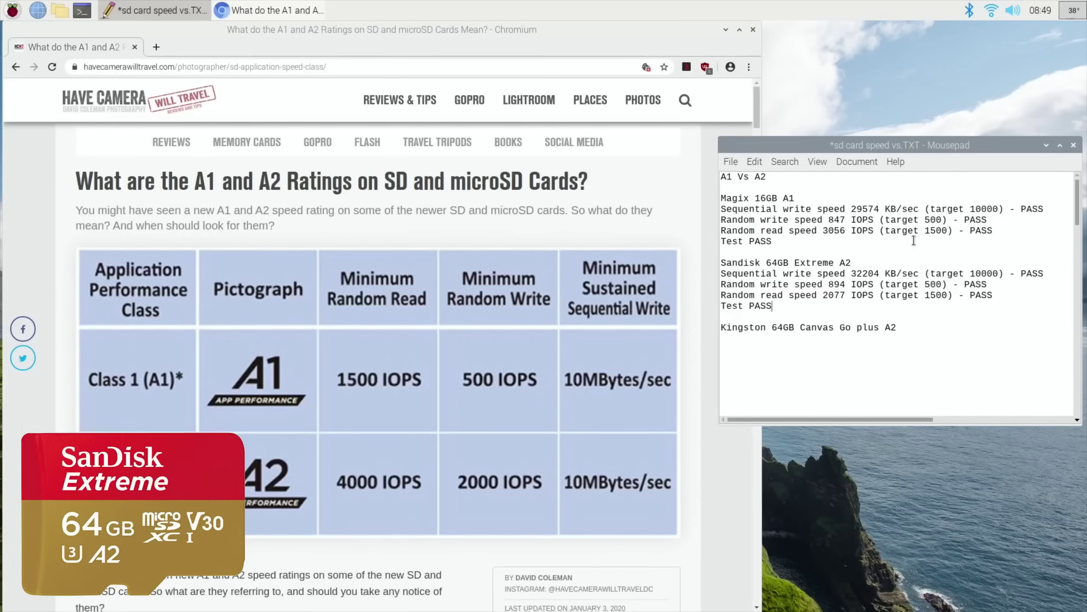
- Save the speed notes, then close Mousepad and the browser window
{"action": "left_click", "coordinate": [730, 164]}
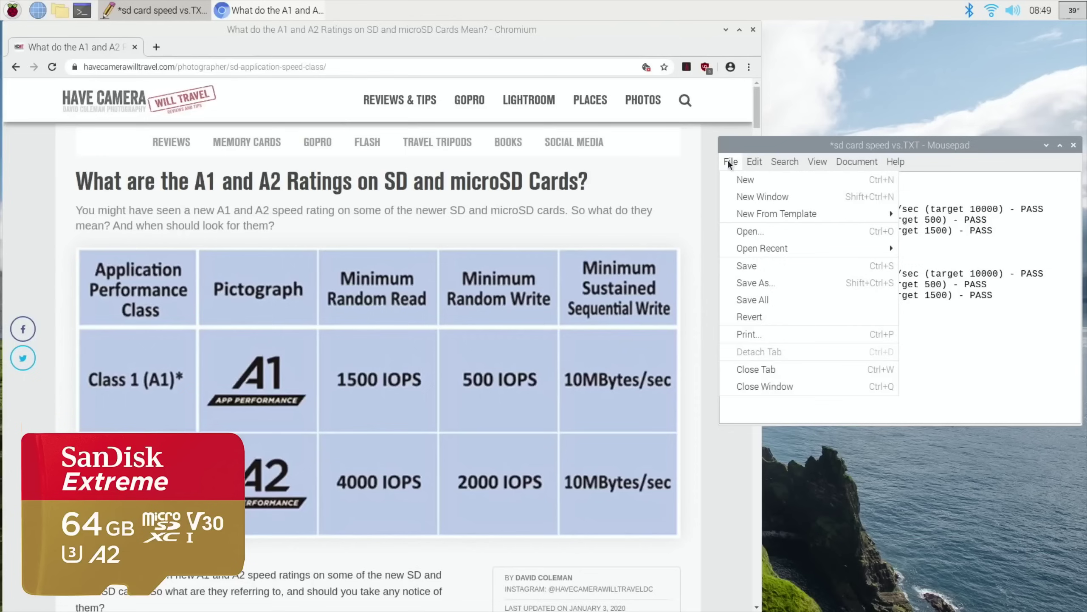
{"action": "left_click", "coordinate": [750, 269]}
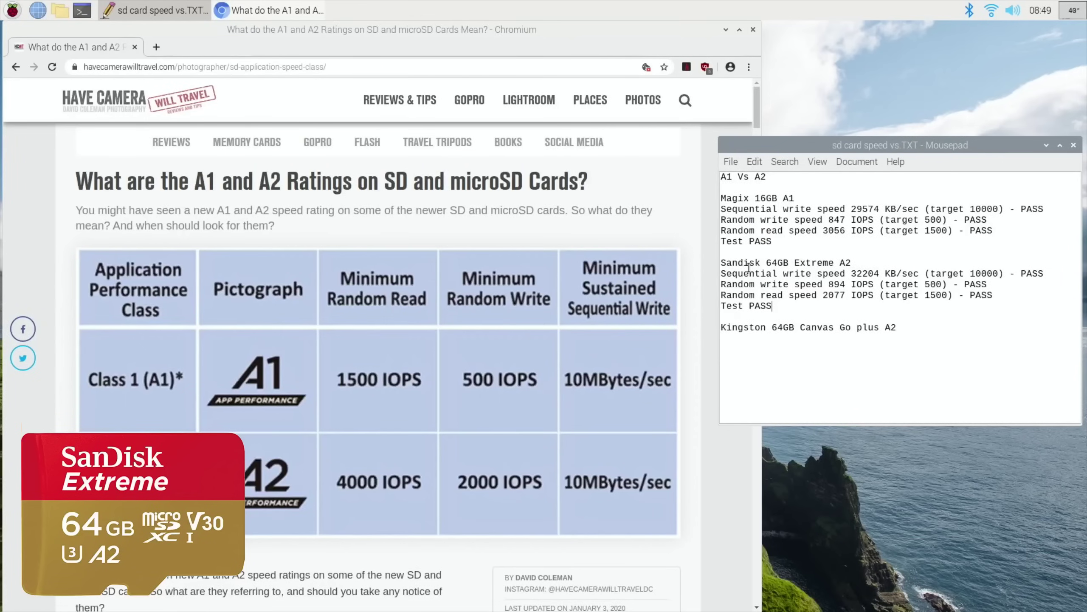
{"action": "left_click", "coordinate": [1073, 146]}
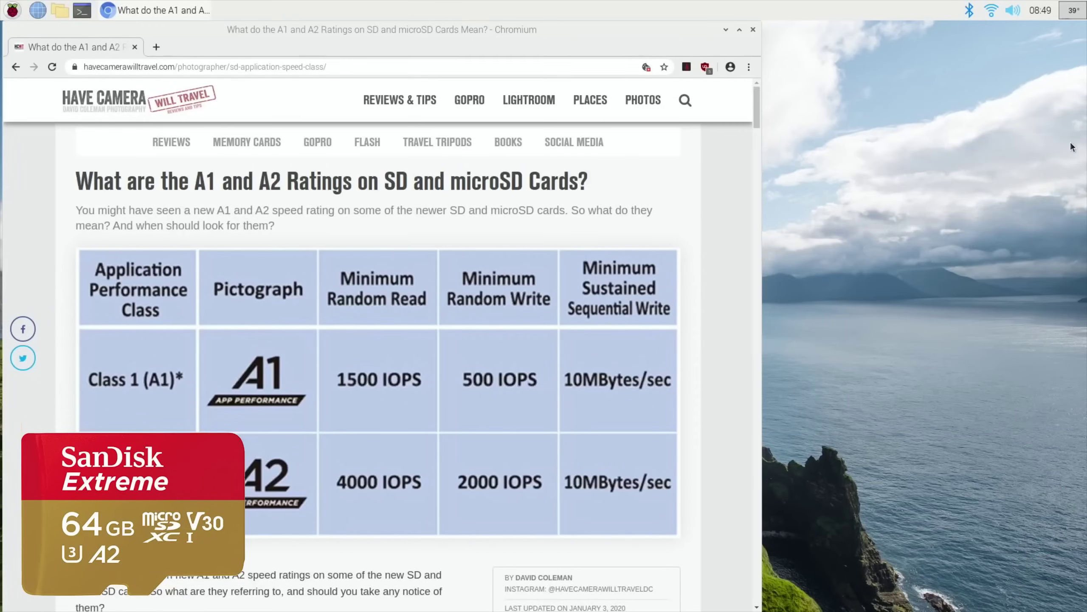
{"action": "left_click", "coordinate": [754, 30]}
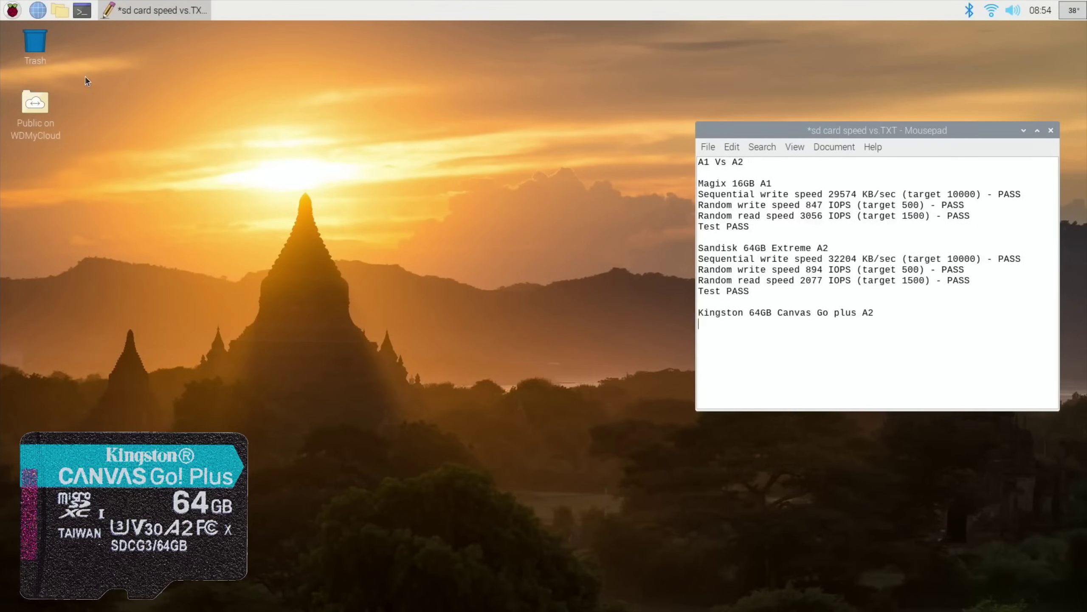
- Launch Raspberry Pi Diagnostics and run the SD Card Speed Test on the Kingston Canvas Go! Plus 64GB A2 card
{"action": "left_click", "coordinate": [13, 10]}
{"action": "mouse_move", "coordinate": [37, 104]}
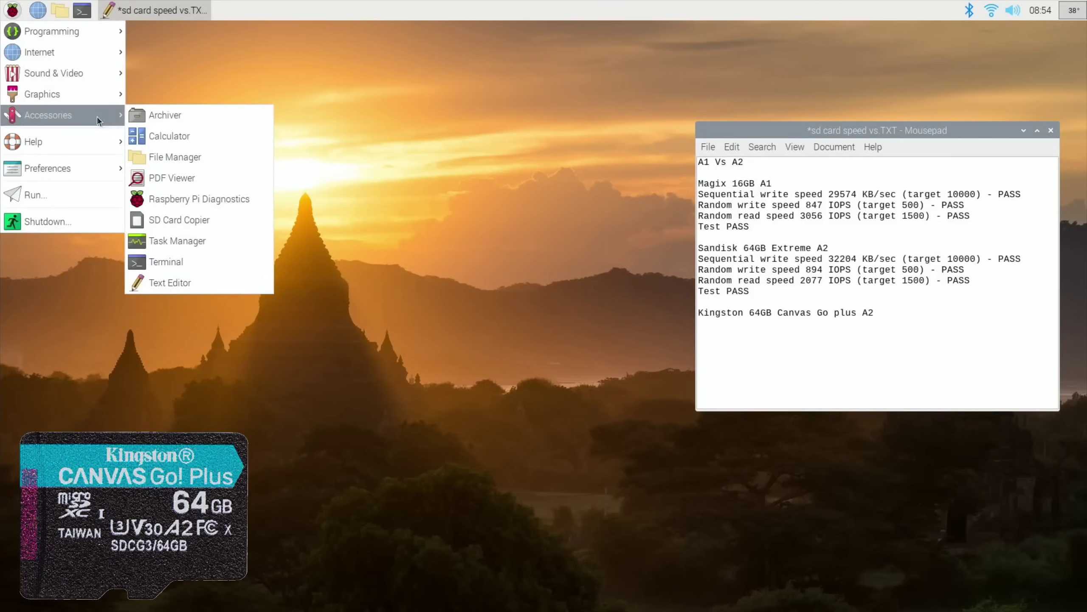
{"action": "left_click", "coordinate": [169, 196]}
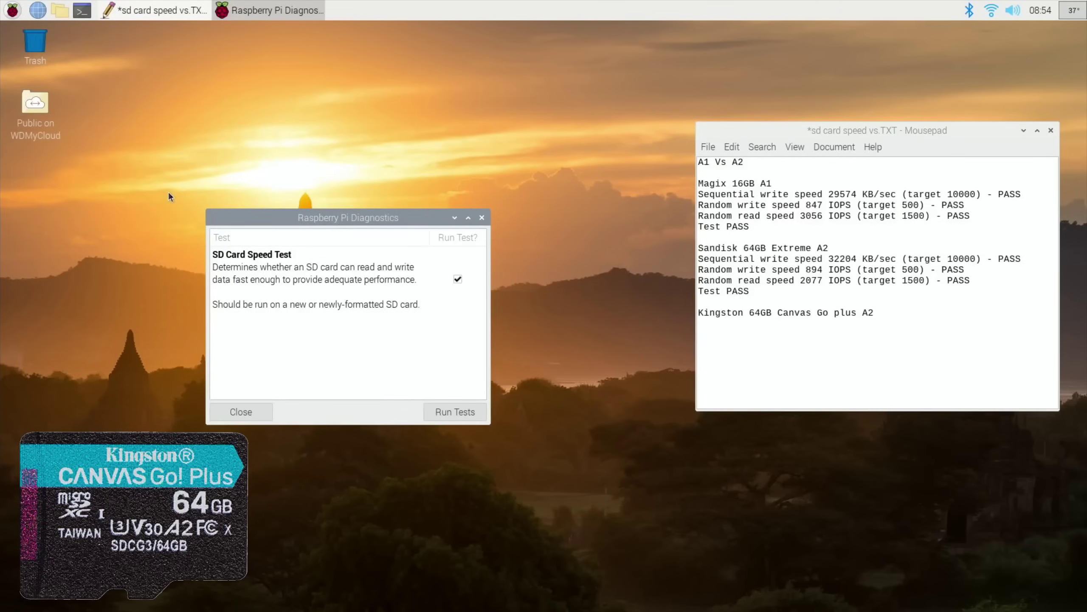
{"action": "left_click", "coordinate": [446, 412]}
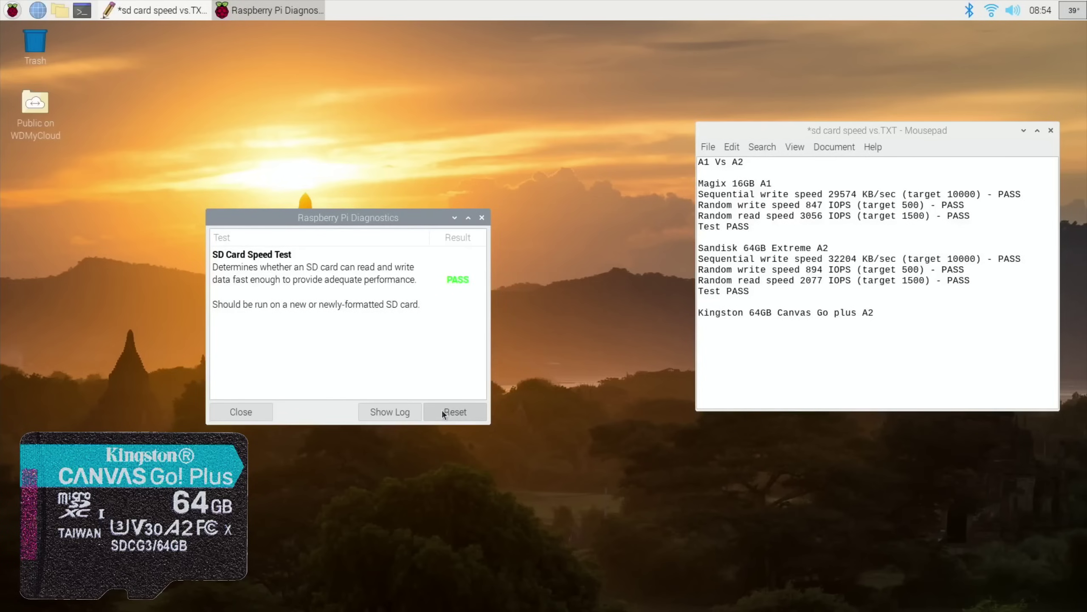
- Open the Kingston test log showing 32251 KB/sec write, 1521 and 3621 IOPS
{"action": "left_click", "coordinate": [395, 411]}
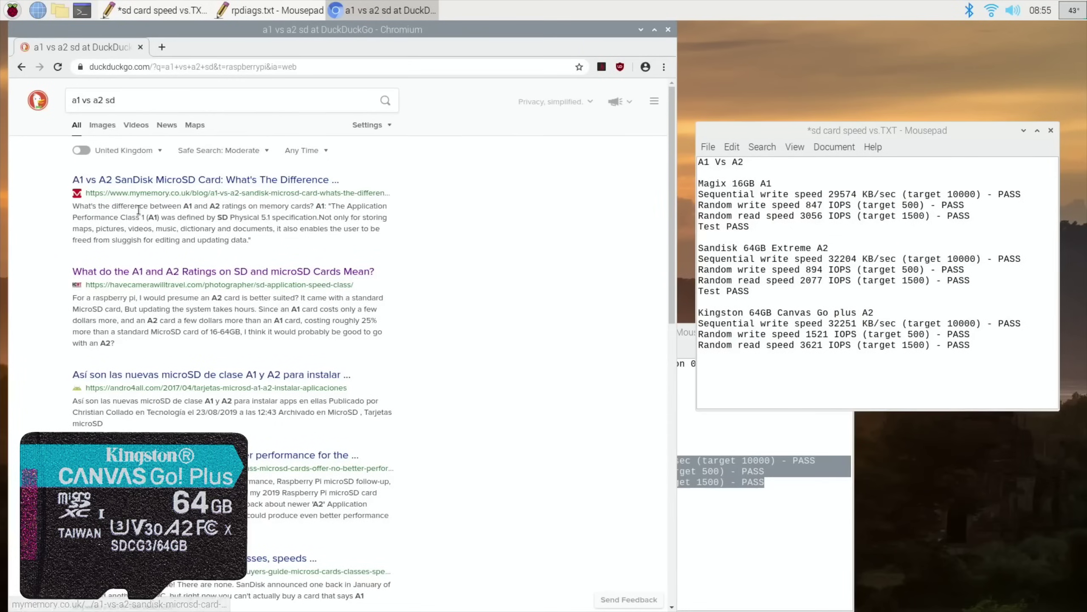
- Read the havecamerawilltravel.com A1/A2 ratings article against the notes, then close Chromium
{"action": "left_click", "coordinate": [138, 270]}
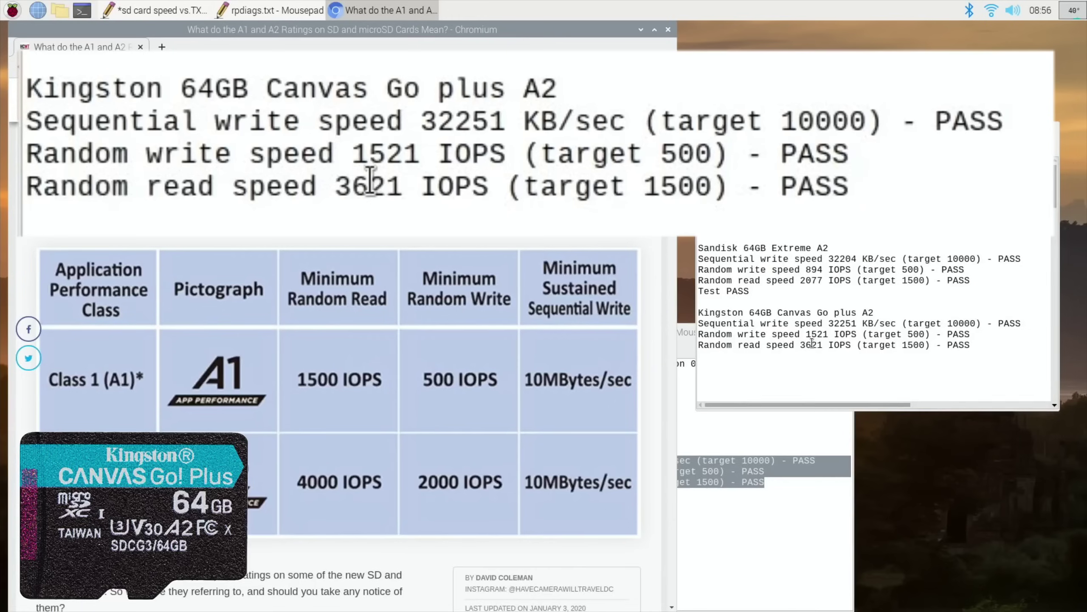
{"action": "key", "text": "ctrl+alt+m"}
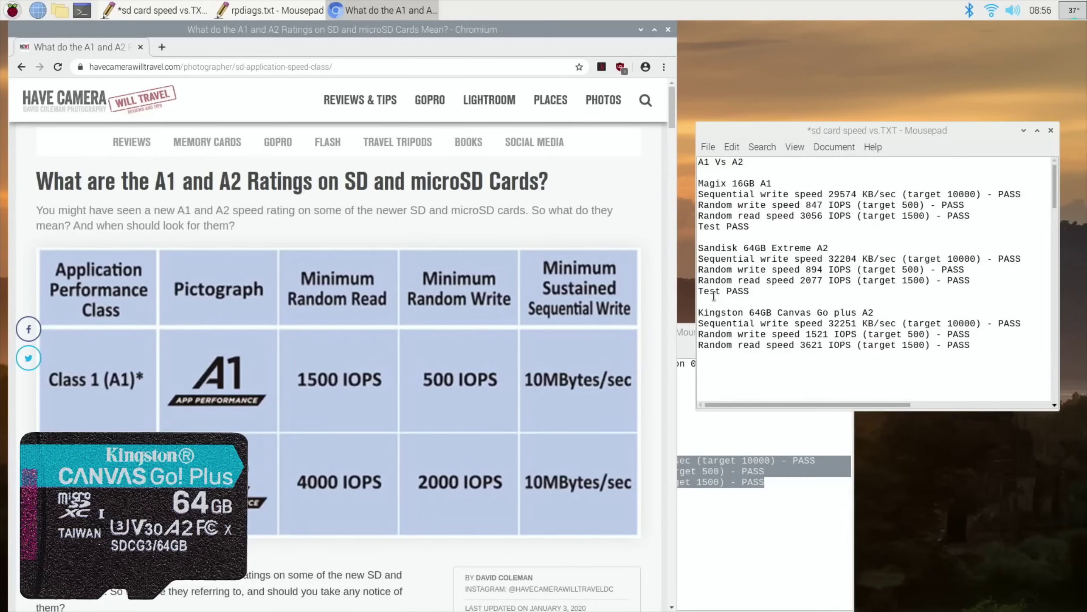
{"action": "left_click", "coordinate": [668, 29]}
- Relaunch Diagnostics, close the old rpdiags.txt, rerun the speed test and open the new log
{"action": "left_click", "coordinate": [12, 10]}
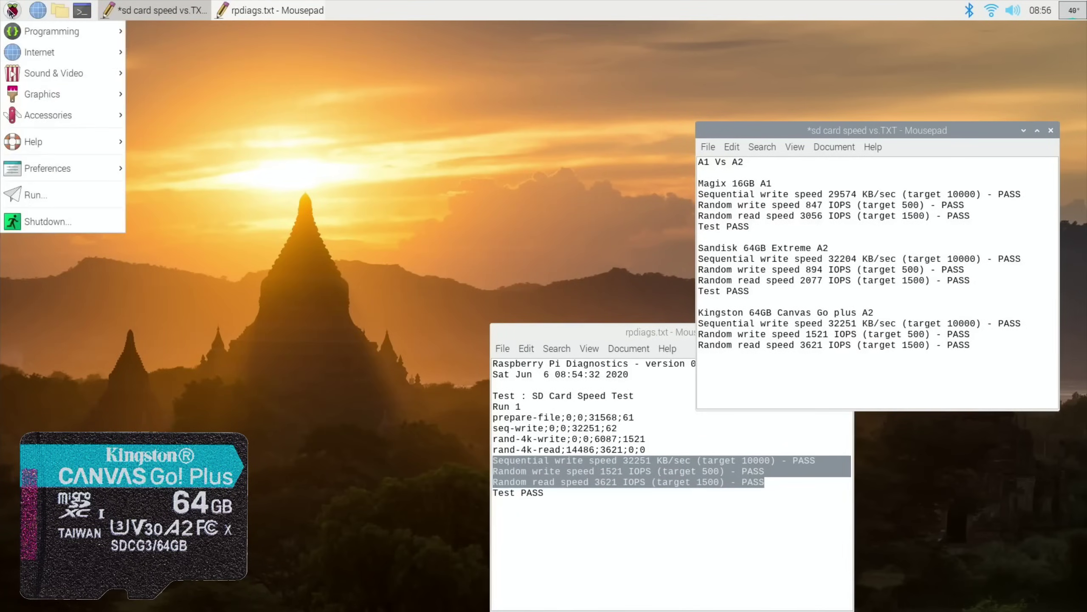
{"action": "mouse_move", "coordinate": [46, 165]}
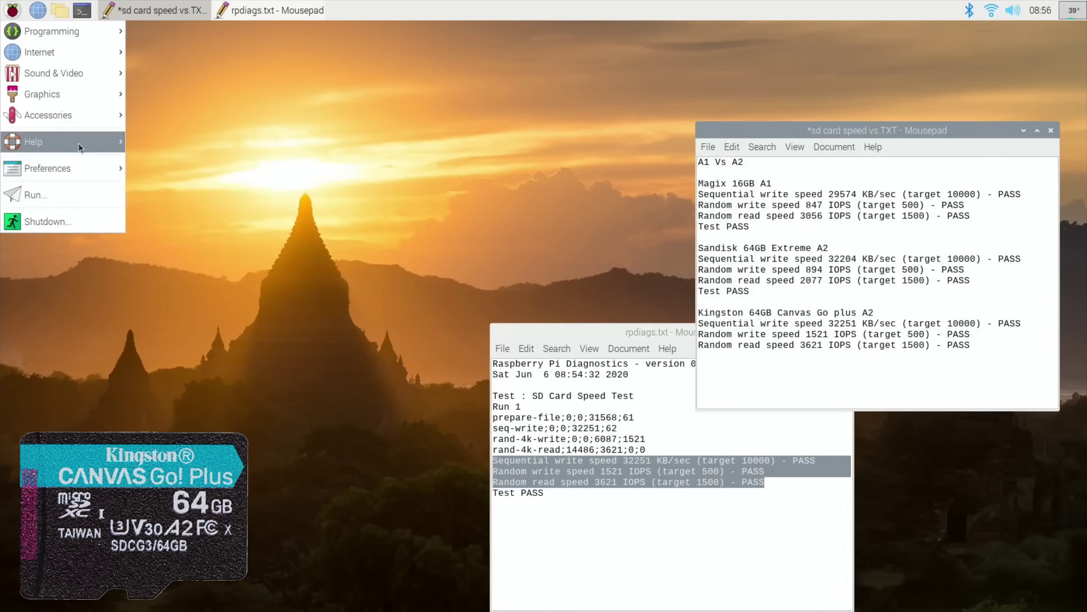
{"action": "mouse_move", "coordinate": [87, 117]}
{"action": "left_click", "coordinate": [157, 199]}
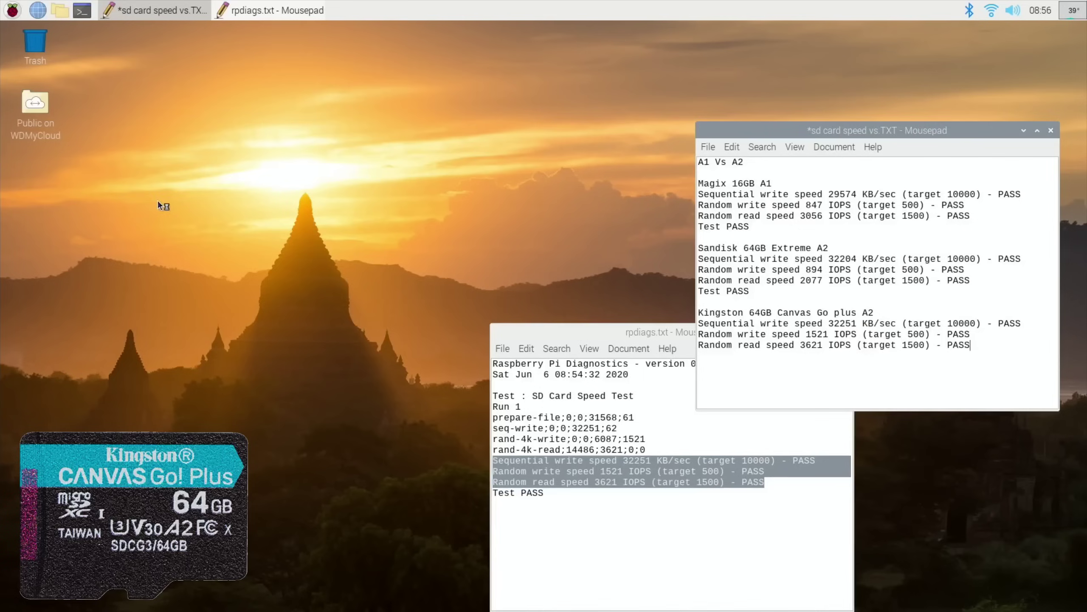
{"action": "left_click", "coordinate": [536, 332]}
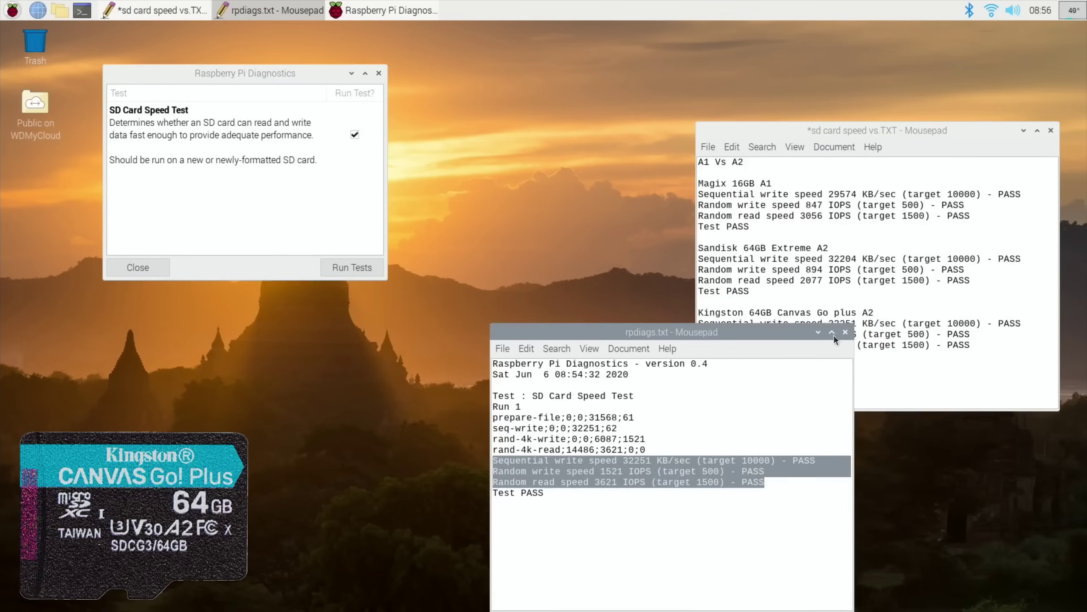
{"action": "left_click", "coordinate": [845, 333]}
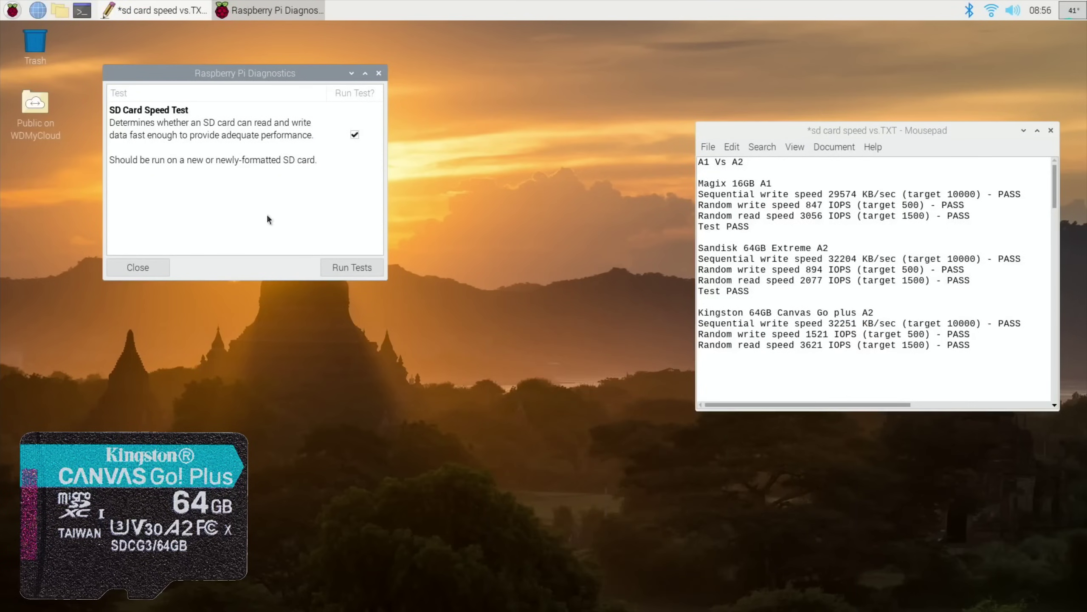
{"action": "left_click", "coordinate": [341, 268]}
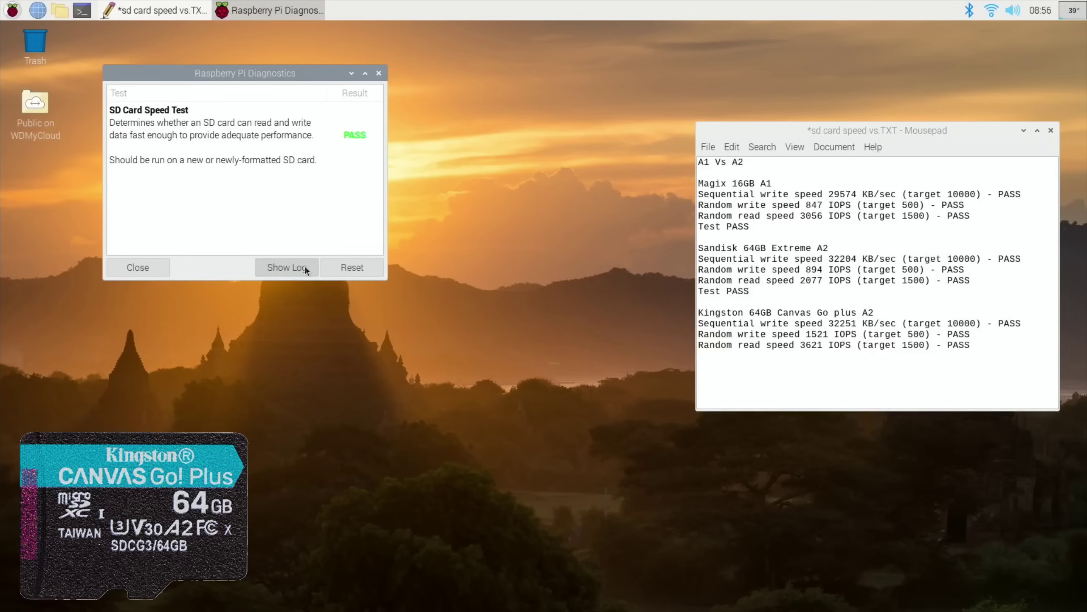
{"action": "left_click", "coordinate": [303, 265]}
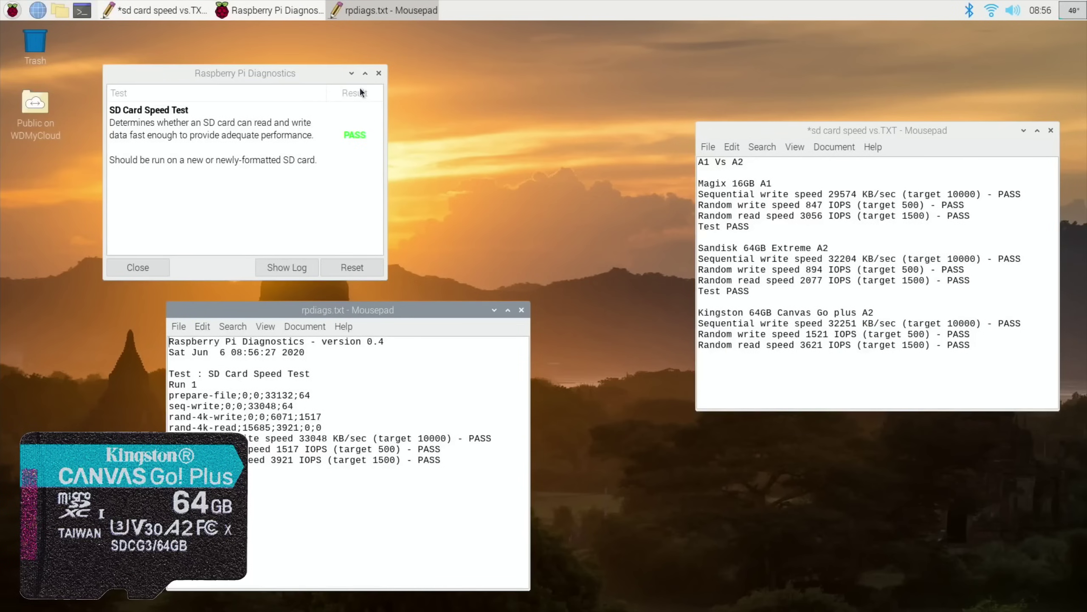
- Move the new rpdiags.txt log beside the notes to compare numbers, then close it
{"action": "left_click_drag", "start_coordinate": [360, 309], "coordinate": [509, 149]}
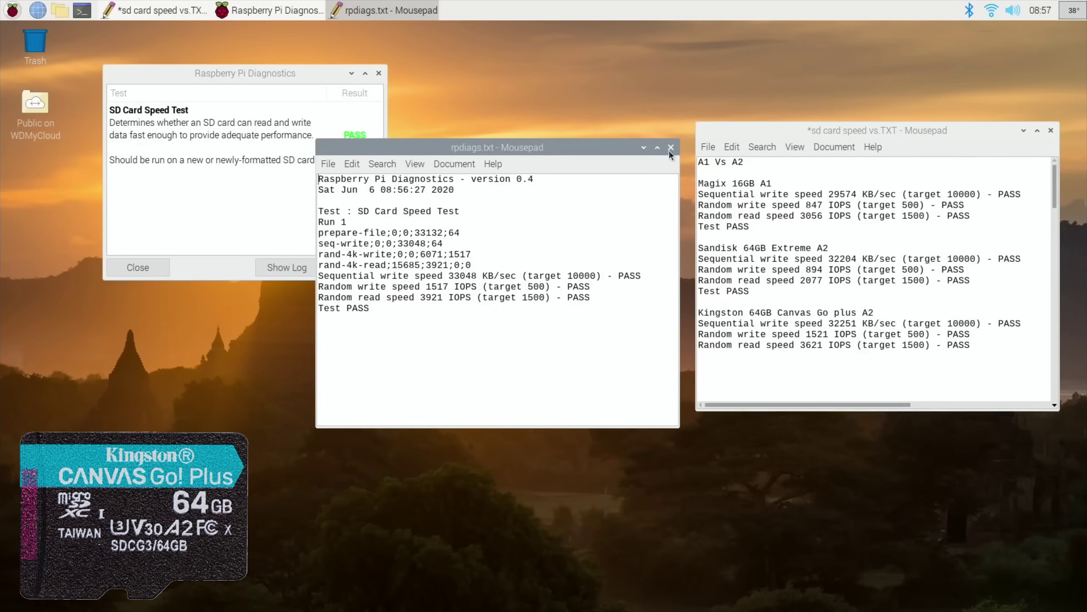
{"action": "left_click", "coordinate": [670, 149]}
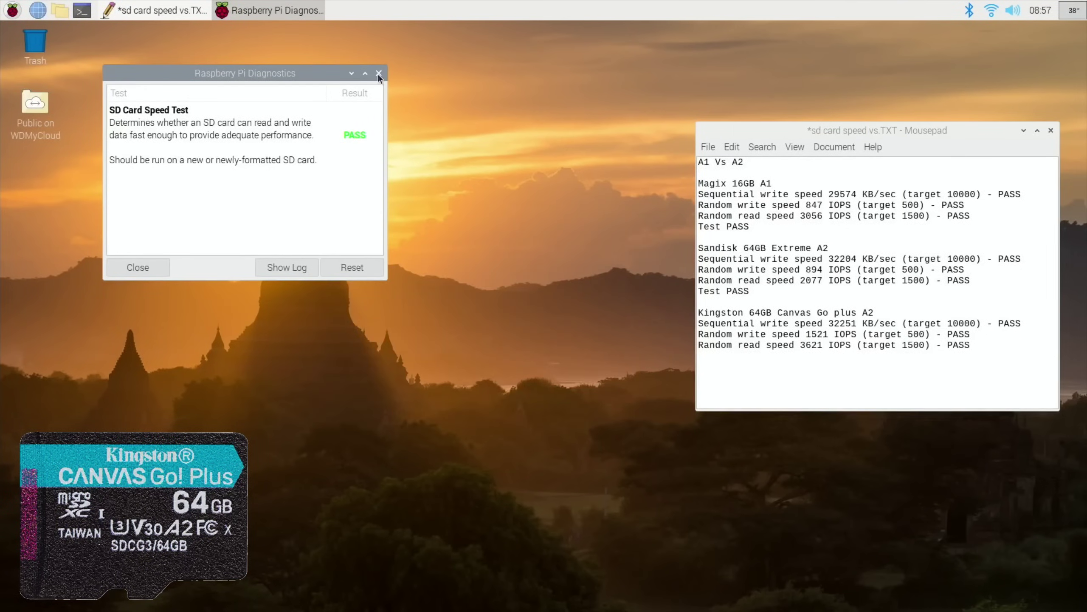